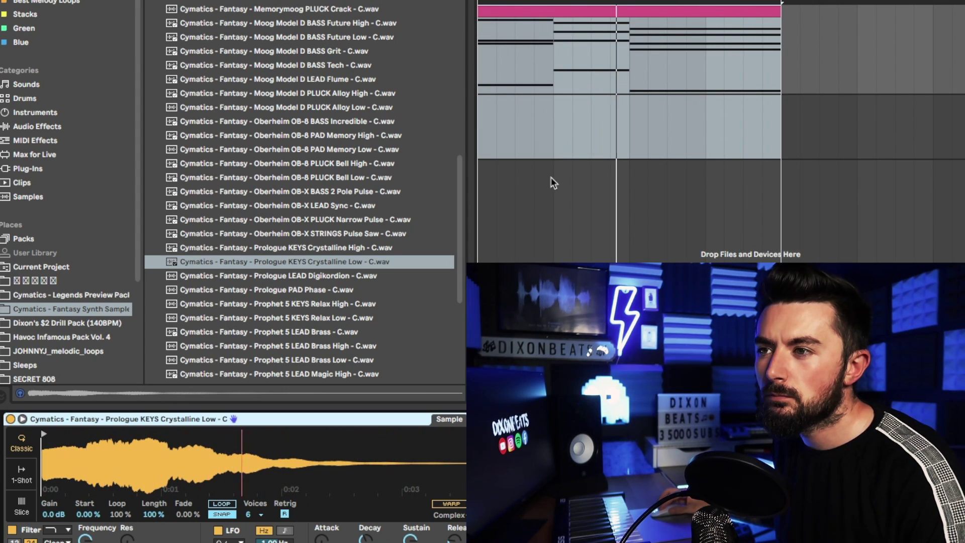
key(ctrl+alt+b)
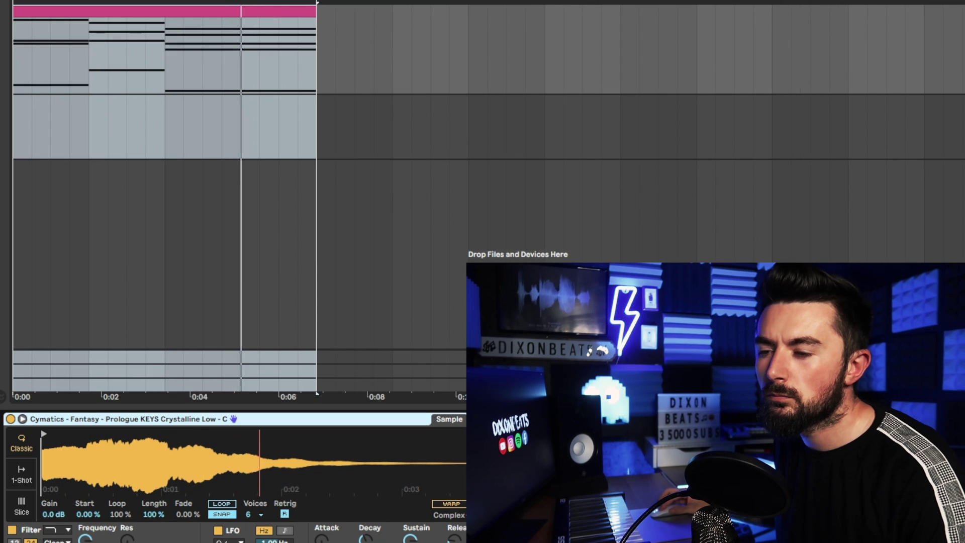
key(ctrl+alt+b)
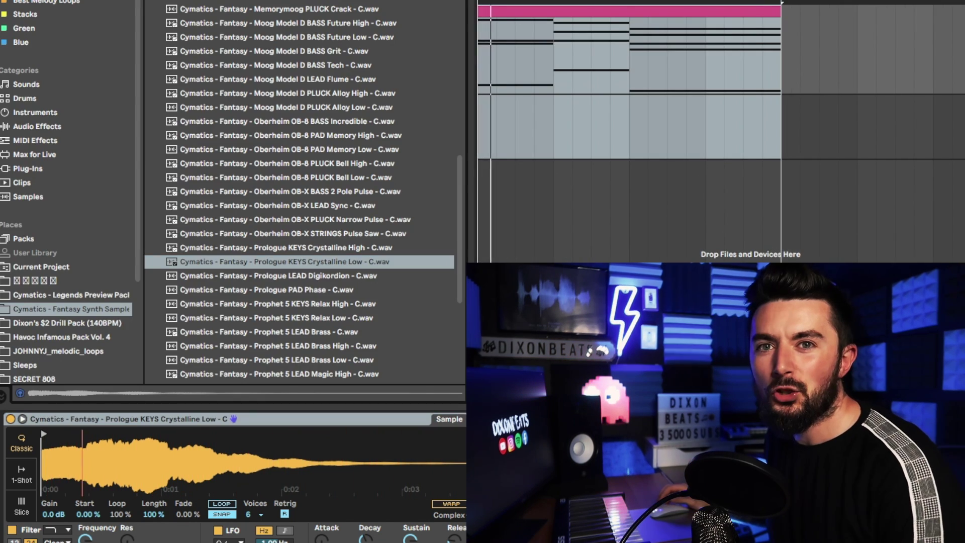
- Search all browser results for the iZotope Vinyl plug-in
key(ctrl+f)
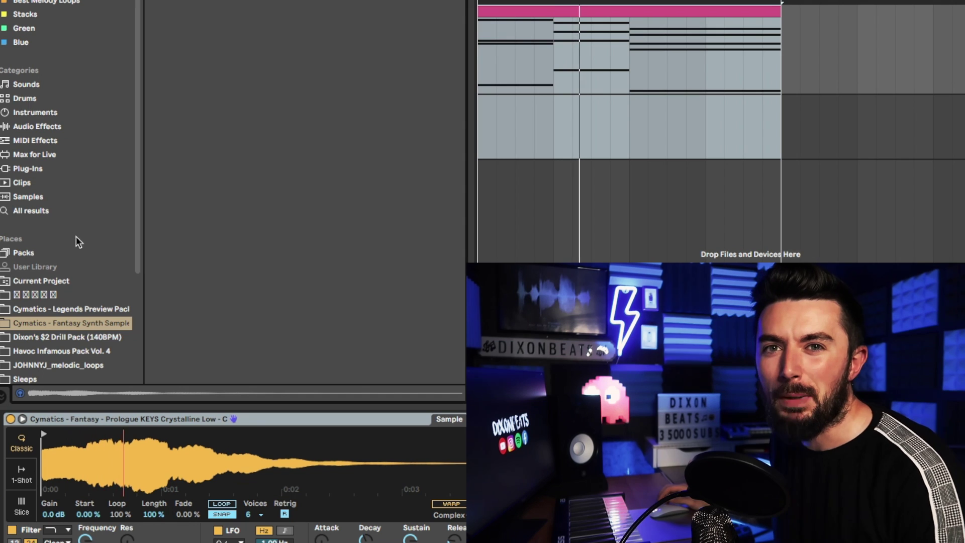
click(40, 211)
click(229, 4)
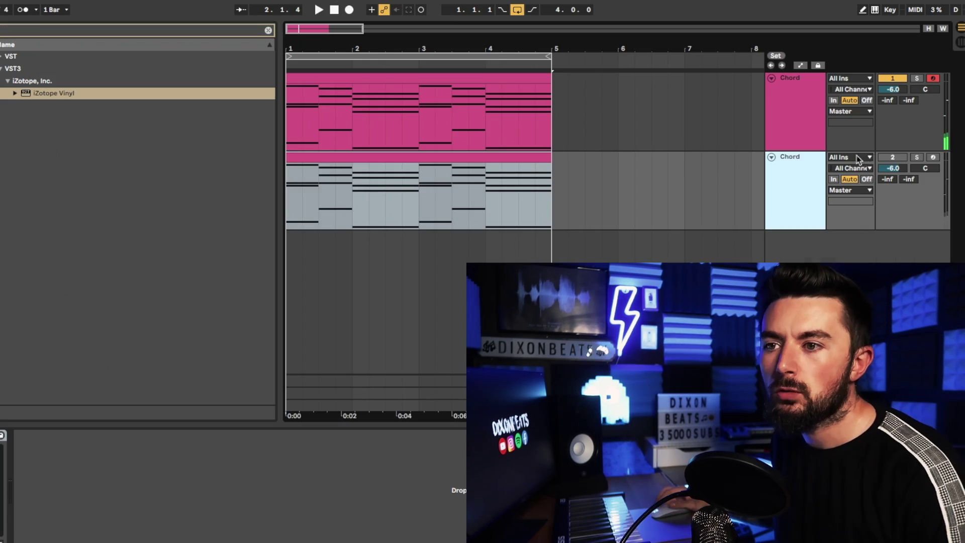
- Find Caelum Audio's Tape Cassette 2 in its VST3 version and load it onto the second Chord track
click(267, 31)
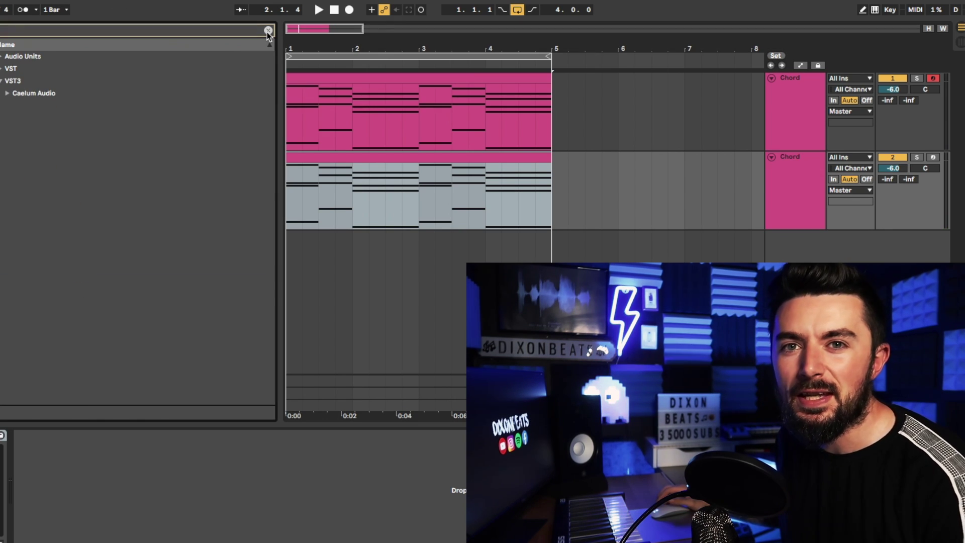
click(7, 93)
click(52, 119)
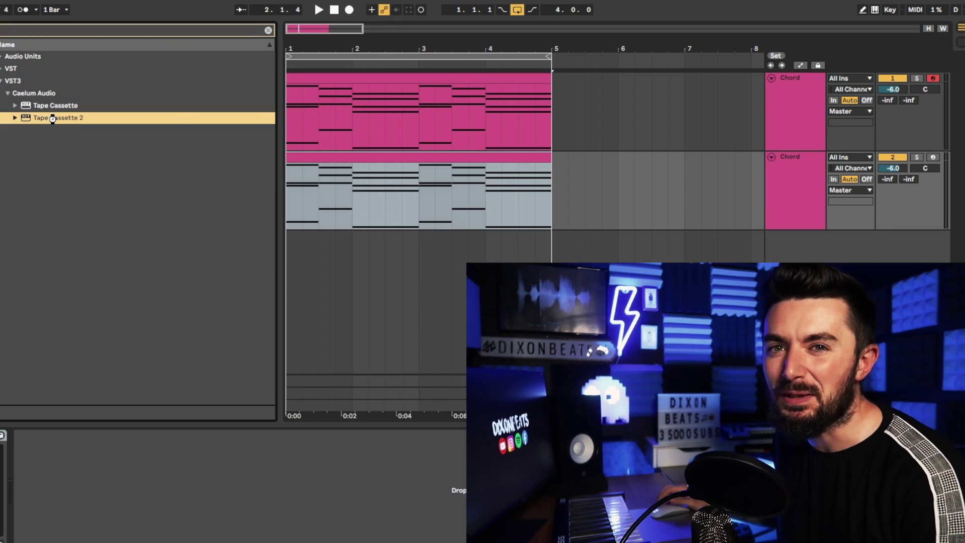
click(335, 10)
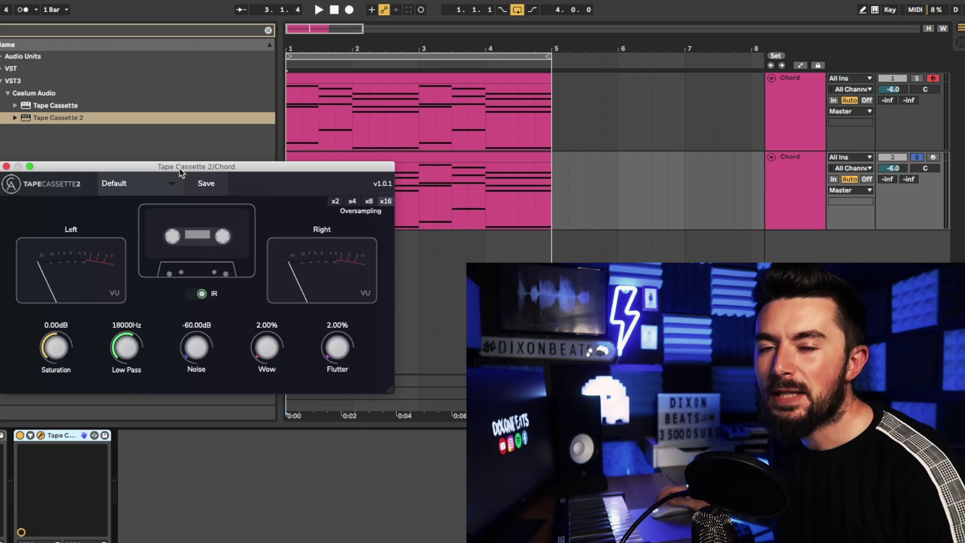
- Play the loop, apply the LoFi factory preset to Tape Cassette 2 and close the plug-in window
key(space)
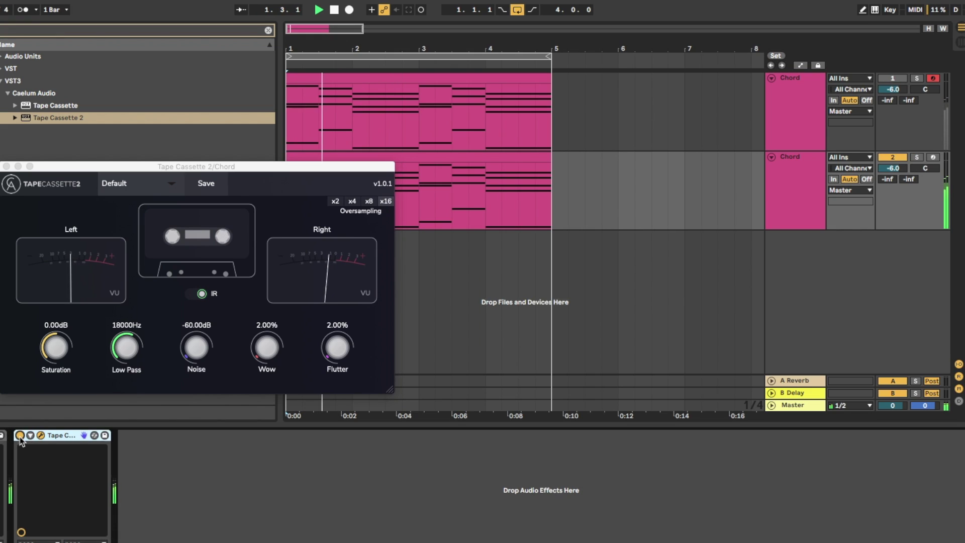
click(146, 184)
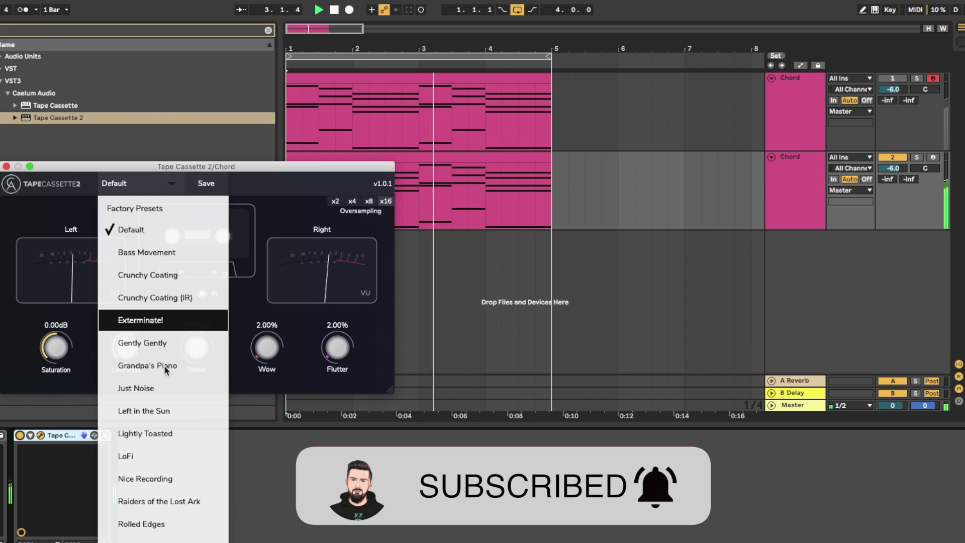
click(167, 456)
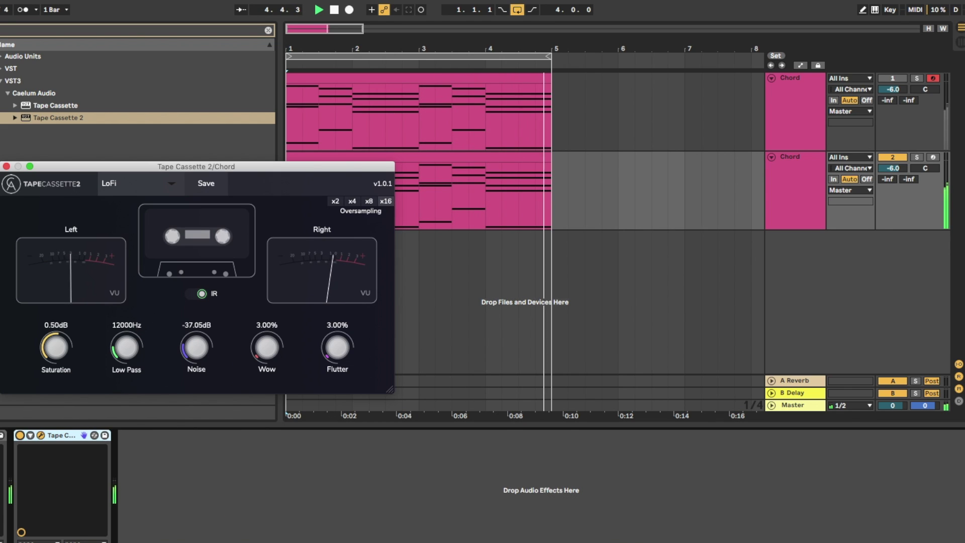
click(7, 165)
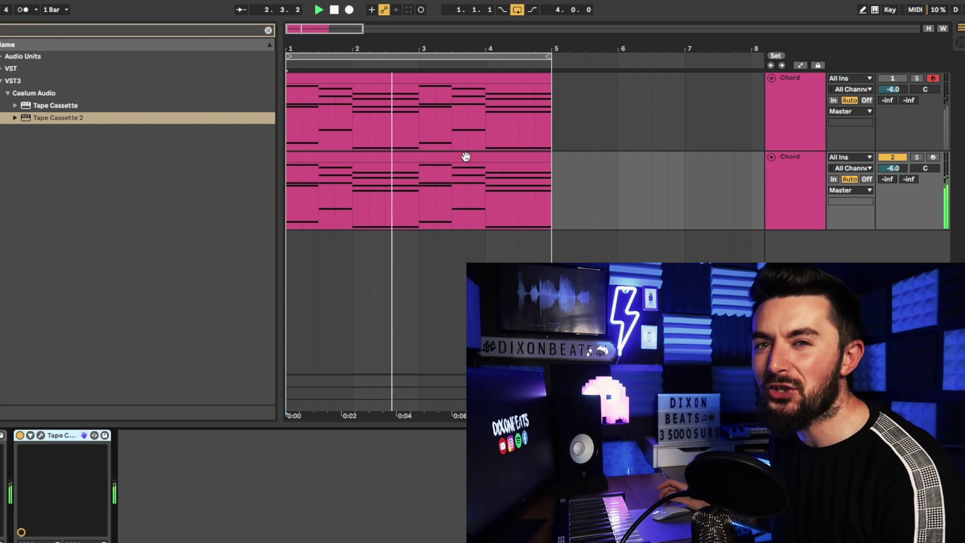
- Load the Cassette Roads VST instrument onto the second Chord track and close its plug-in window
click(2, 69)
click(47, 106)
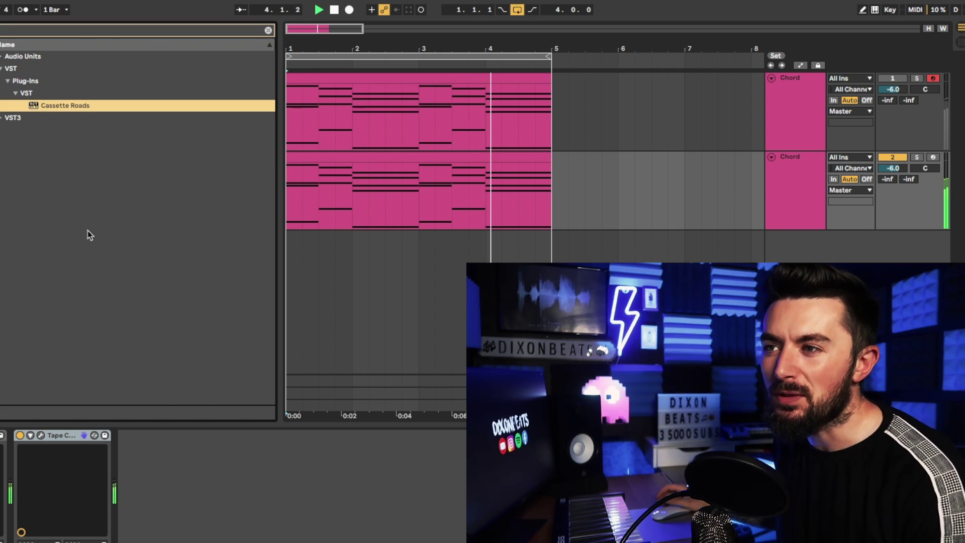
key(Return)
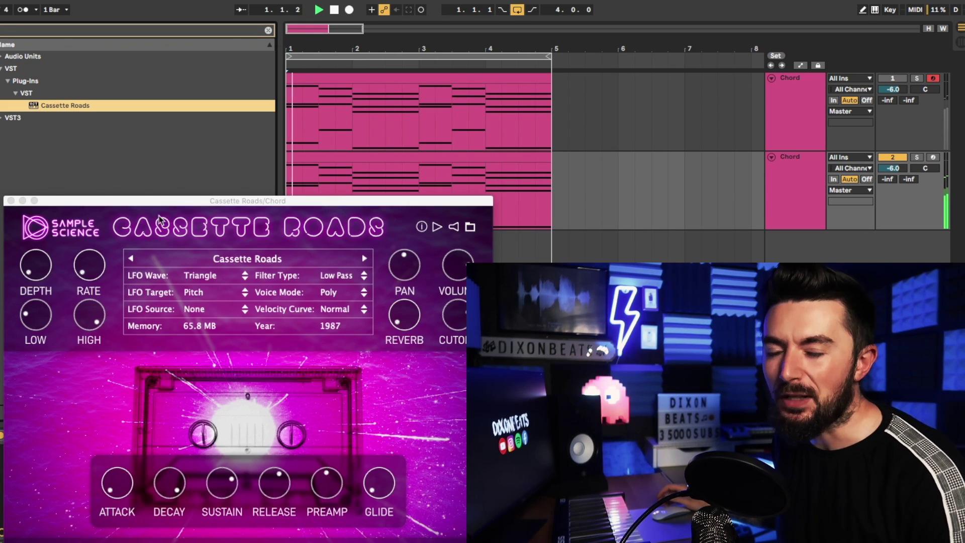
click(12, 201)
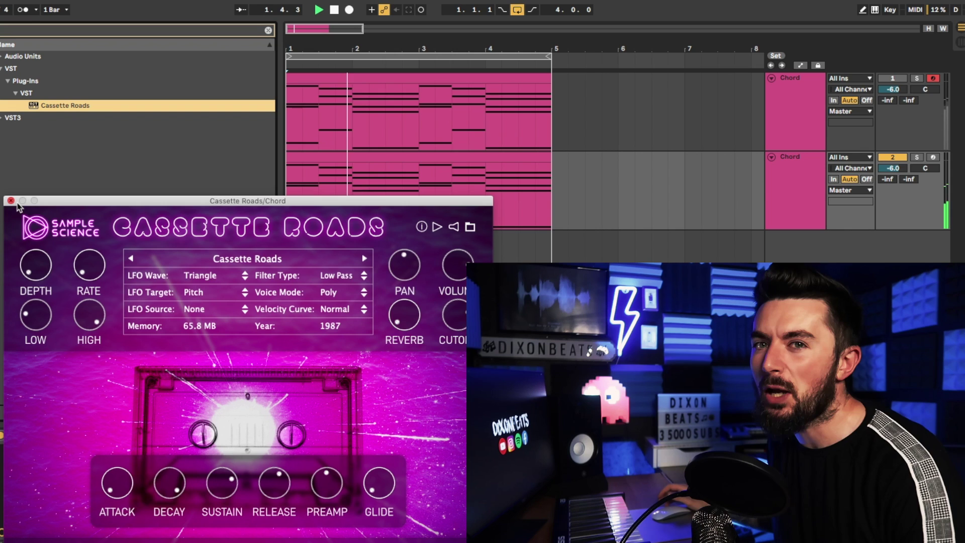
- Open the second Chord track's clip and transpose all of its notes up an octave
double_click(330, 164)
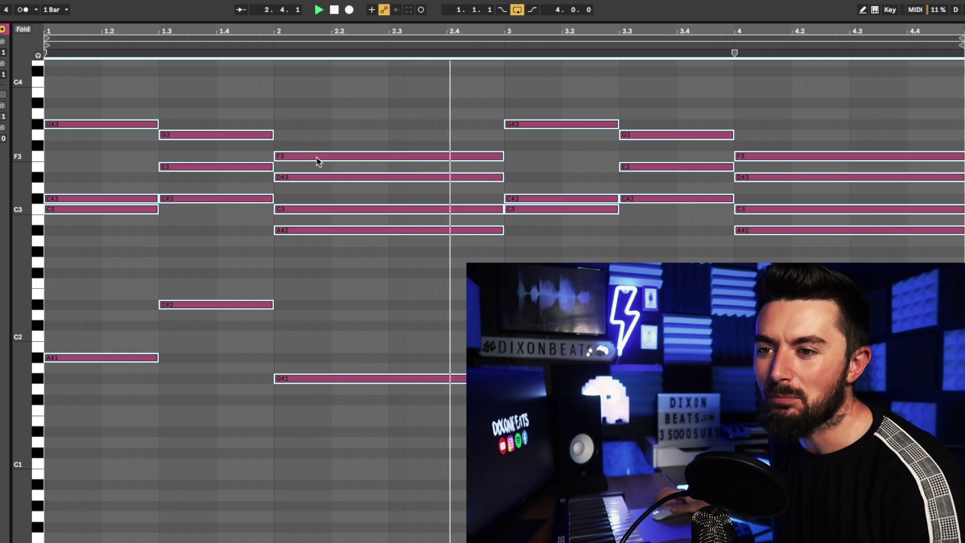
drag(23, 218, 2, 219)
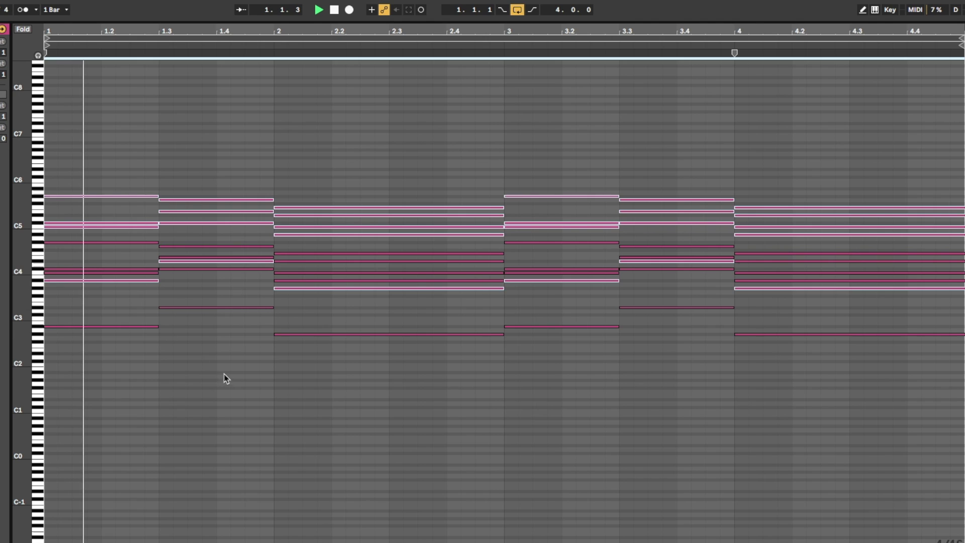
click(226, 378)
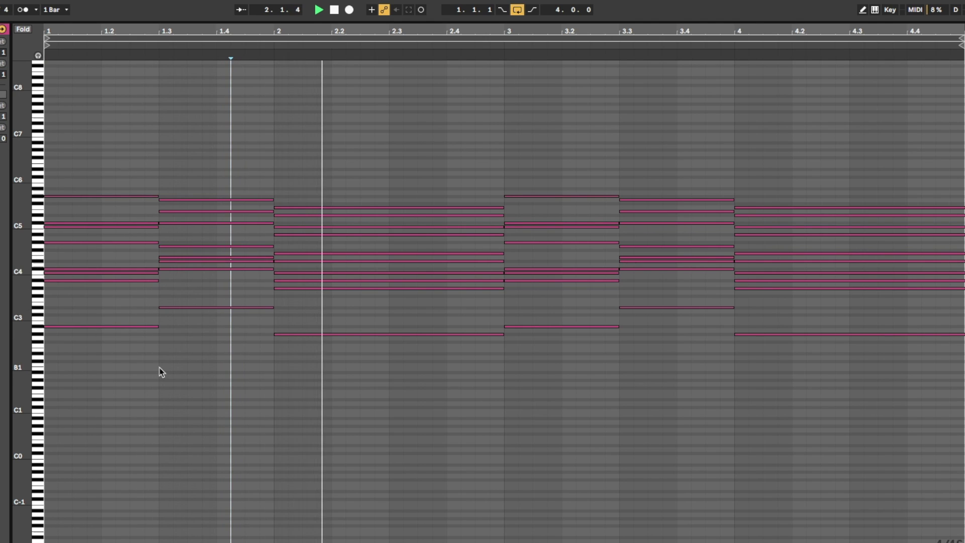
key(super+z)
key(super+z)
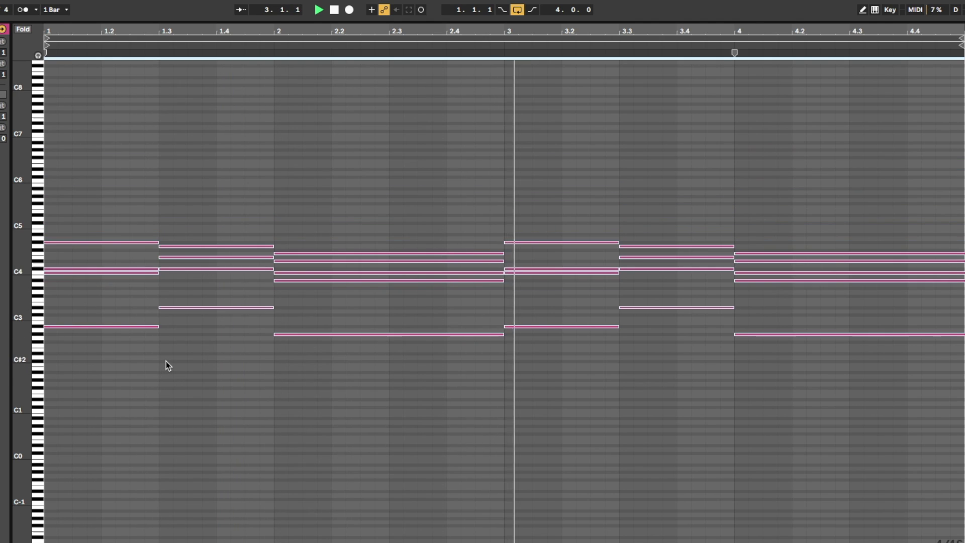
key(shift+Up)
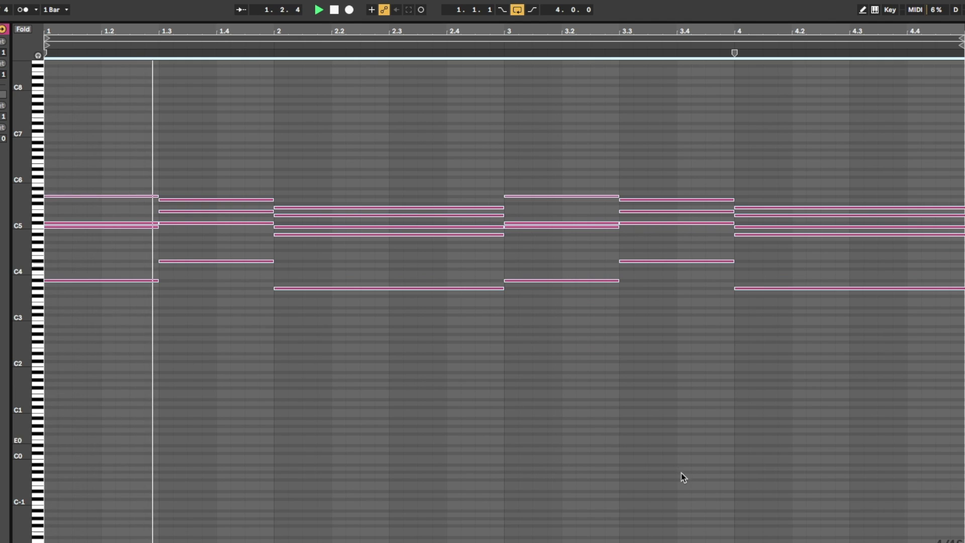
click(959, 541)
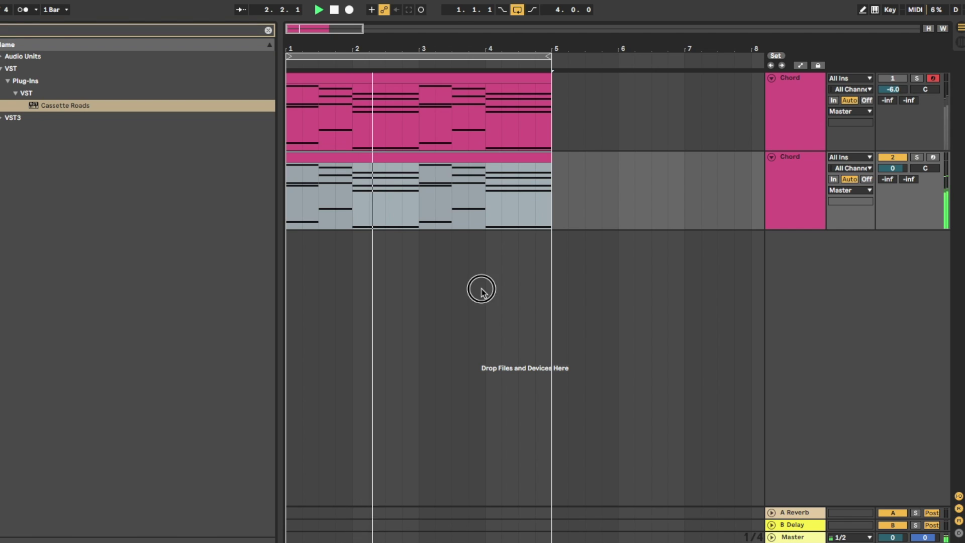
- Open the first Chord track's clip for note editing and fold the view to the used notes
key(Tab)
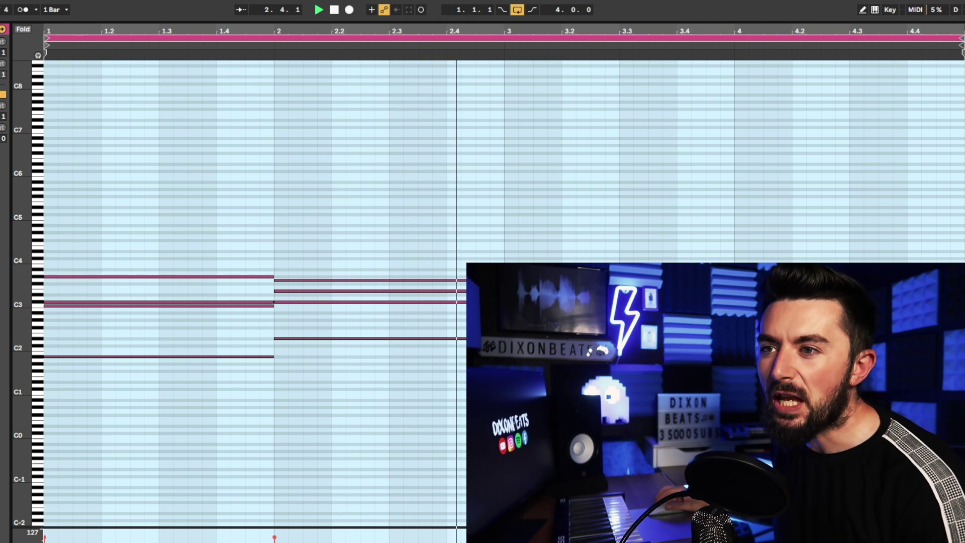
key(f)
click(125, 304)
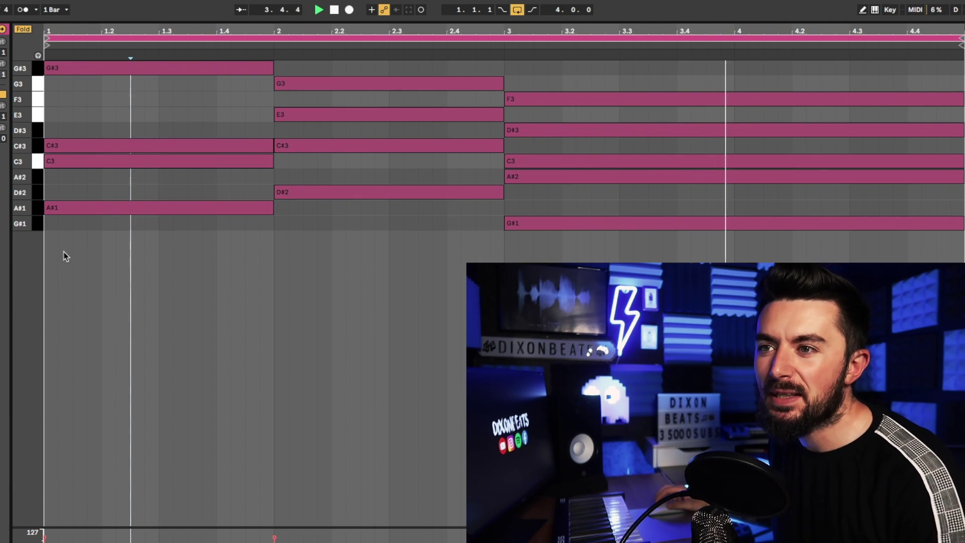
- Delete the low A#1, D#2 and G#1 notes from the clip and shorten the opening C3 note to about beat 1.2
drag(65, 253, 144, 125)
key(space)
click(144, 126)
drag(196, 176, 374, 226)
key(Delete)
drag(530, 209, 540, 245)
key(Delete)
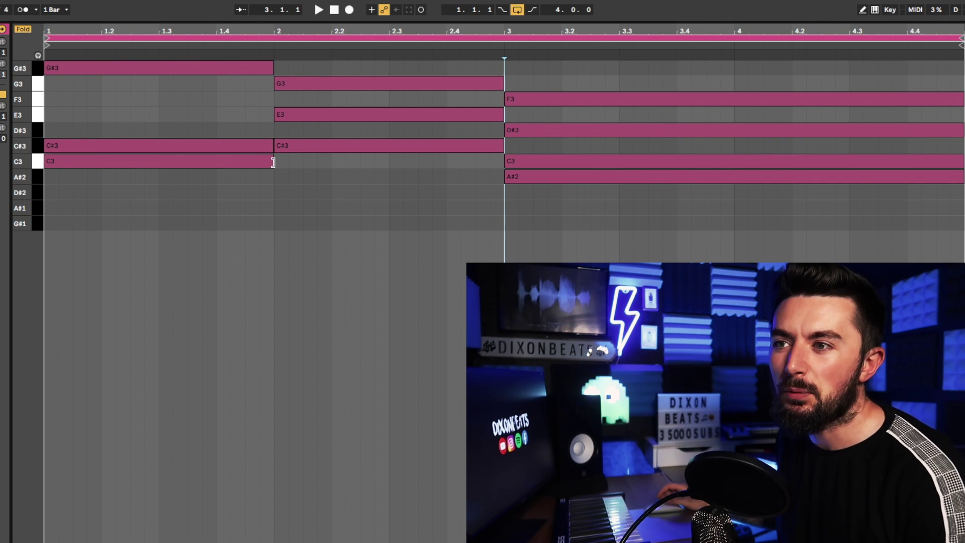
mouse_move(272, 161)
mouse_down()
mouse_move(73, 165)
mouse_move(111, 162)
mouse_up()
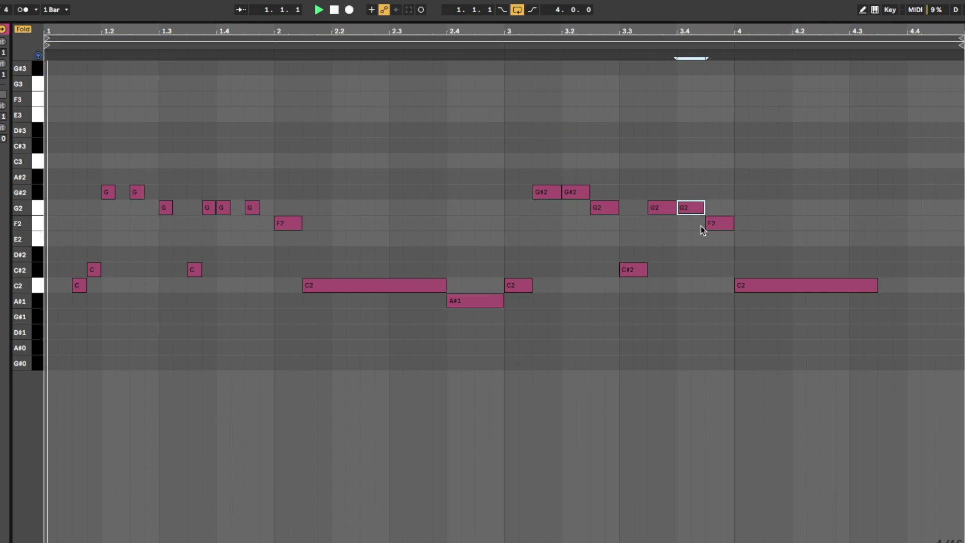
click(743, 307)
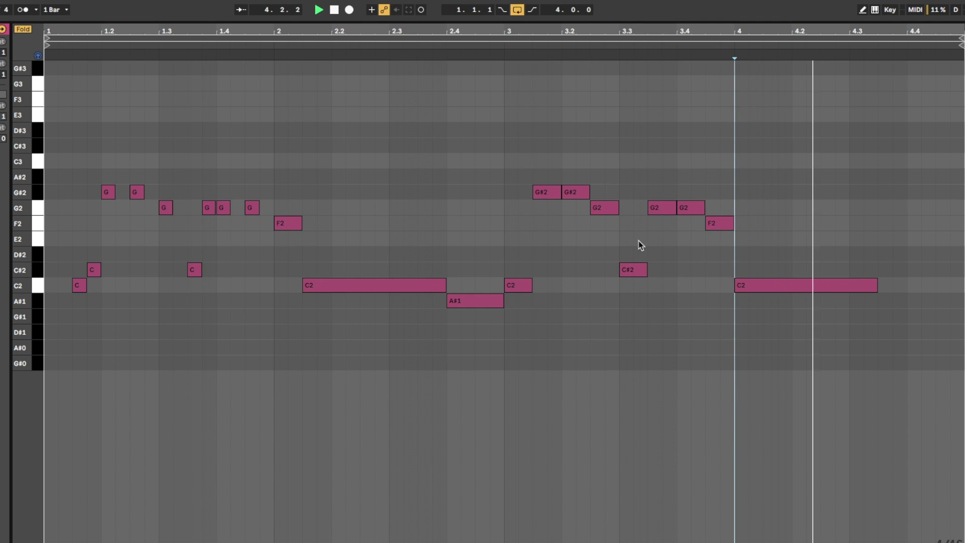
drag(704, 174, 544, 232)
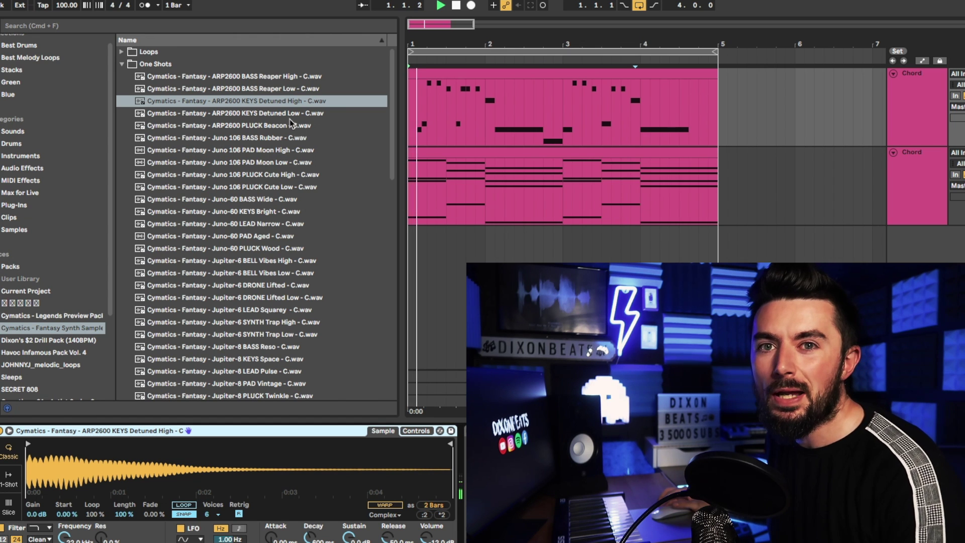
- Swap the melody sample through ARP2600 KEYS Detuned Low, Juno 106 PAD Moon High and Low, ending on Juno 106 PLUCK Cute High
click(288, 116)
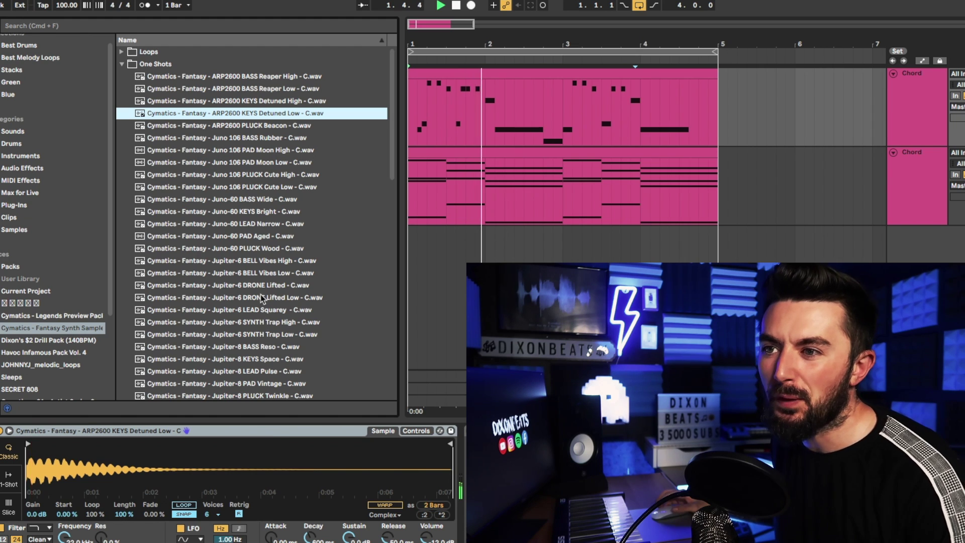
click(251, 150)
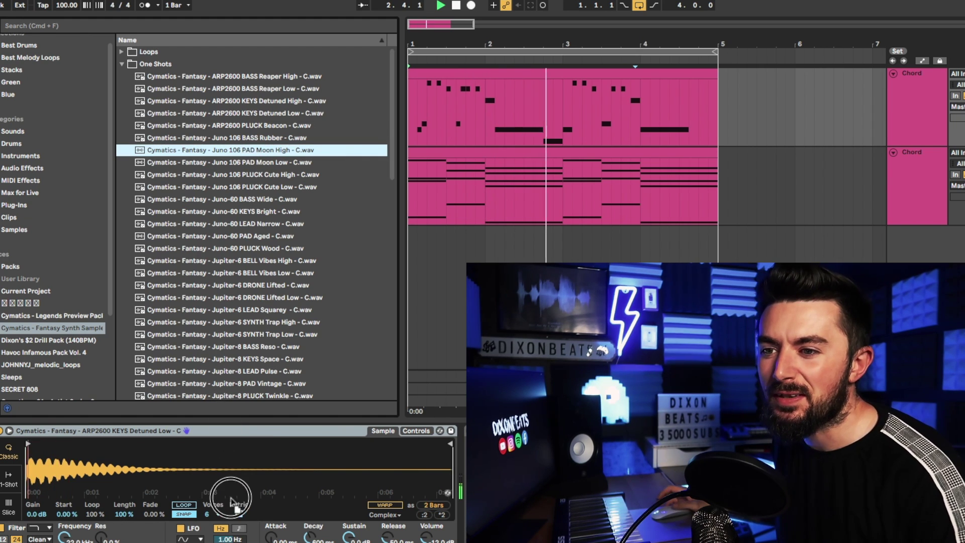
key(space)
key(space)
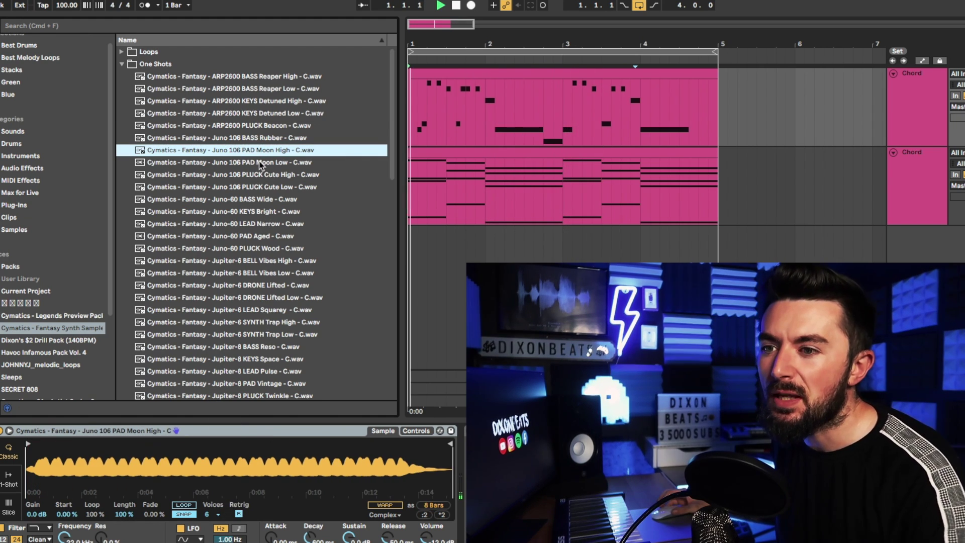
scroll(261, 166, down, 1)
click(260, 162)
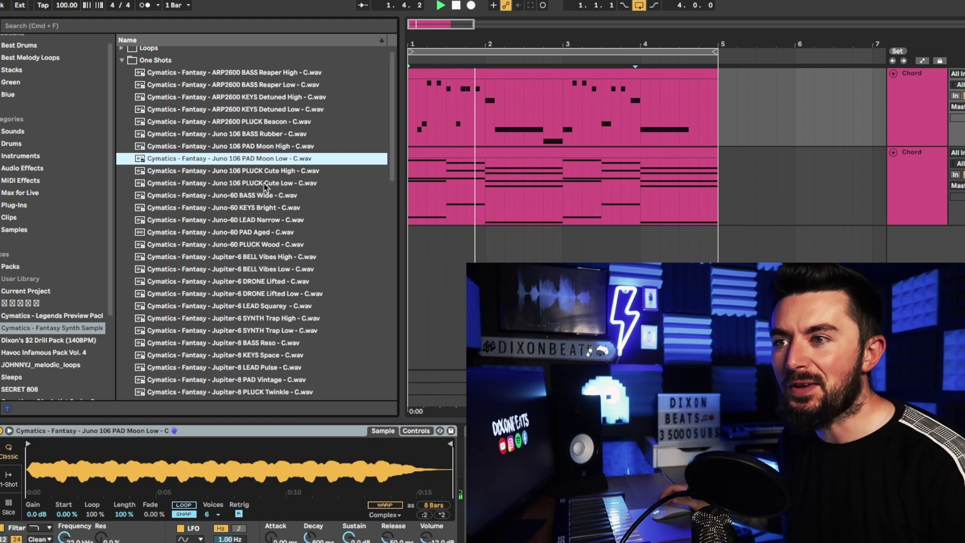
key(Down)
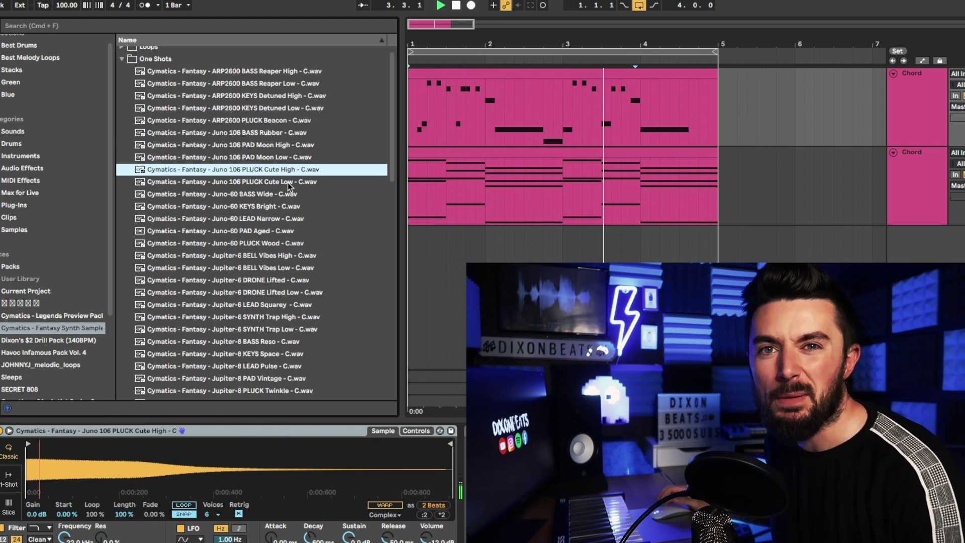
scroll(289, 186, up, 1)
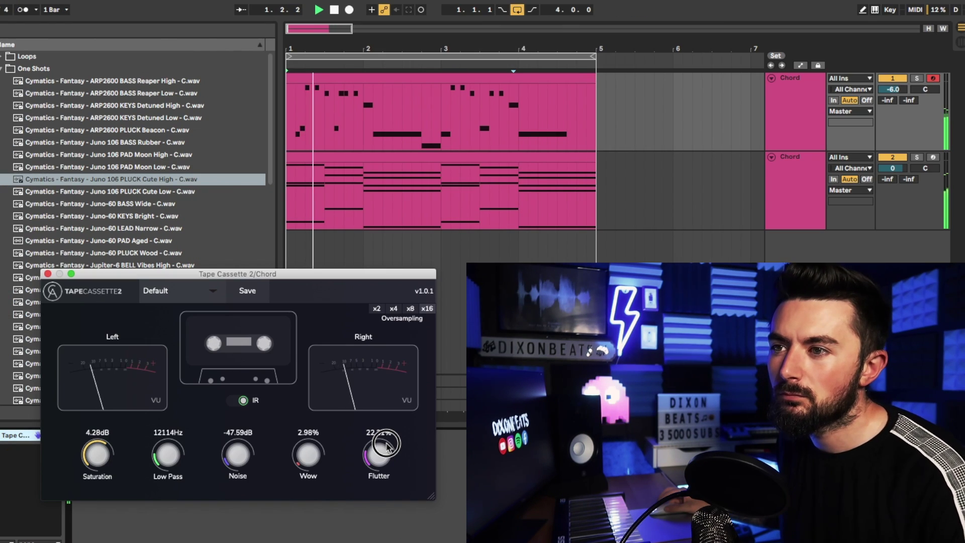
- Set the Flutter in Tape Cassette 2 to about 12.88% and raise the Wow amount
drag(386, 445, 387, 448)
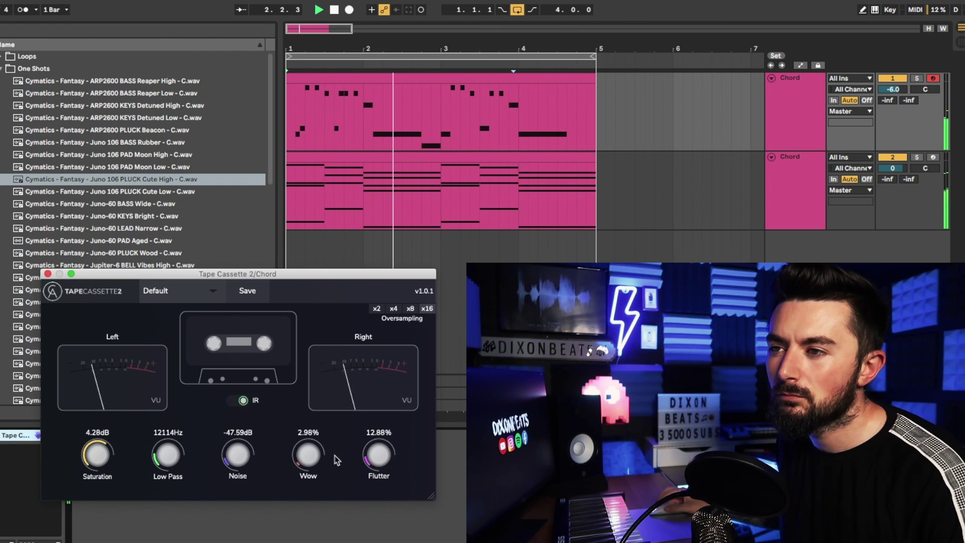
mouse_move(322, 452)
mouse_down()
mouse_move(327, 418)
mouse_move(328, 435)
mouse_up()
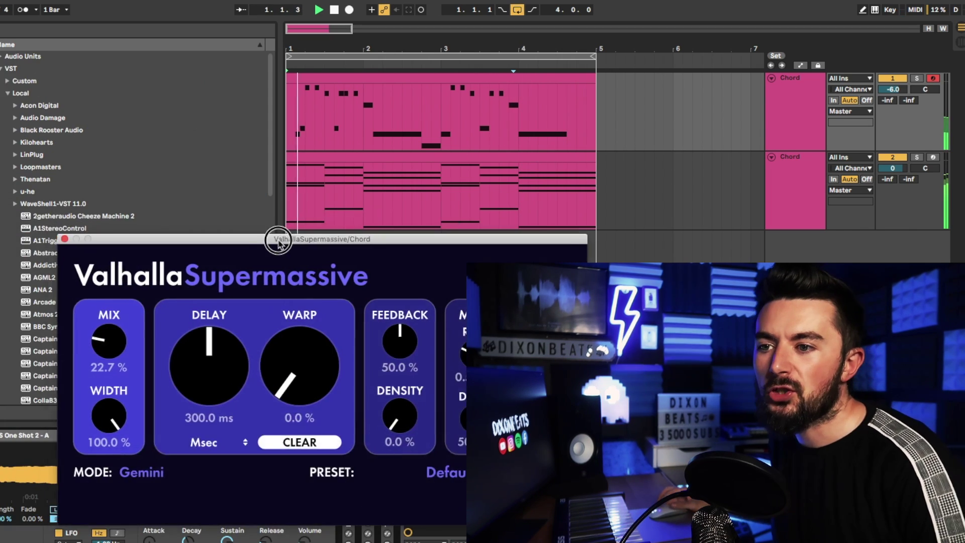
- Set the delay in Valhalla Supermassive to about 150.6 ms and the mix to 33%
mouse_move(215, 346)
mouse_down()
mouse_move(202, 338)
mouse_move(201, 350)
mouse_up()
drag(103, 329, 111, 319)
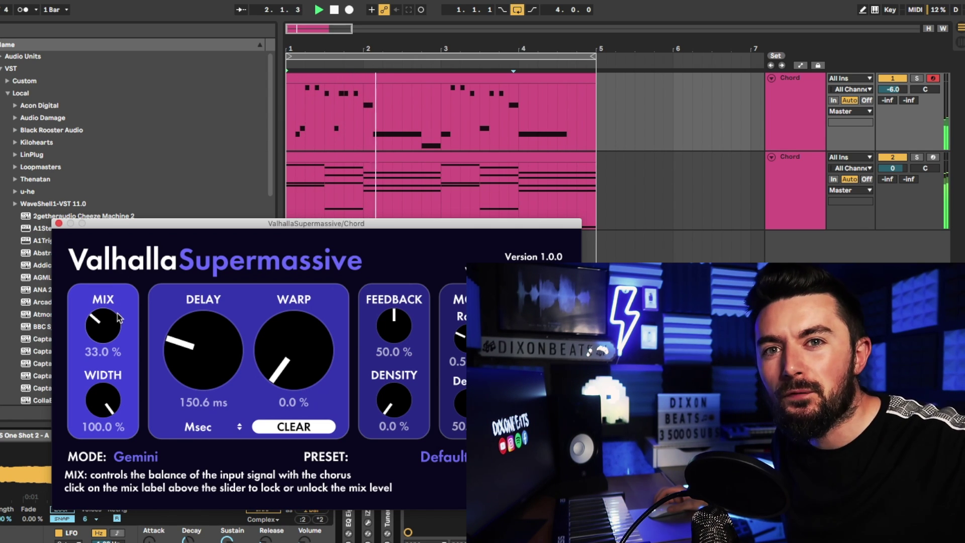
- Load the Factory instrument in Abstract Vox and keep its group set to All Voxs
click(58, 223)
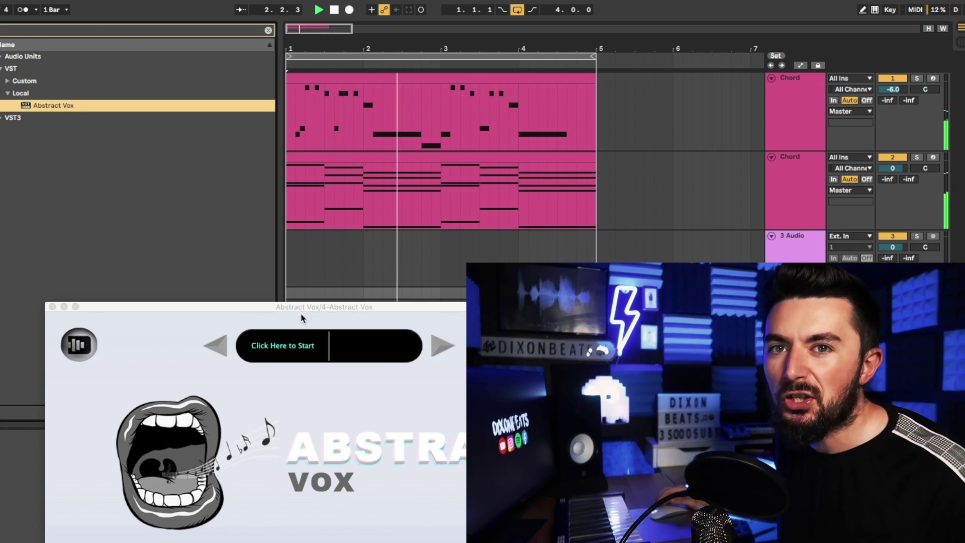
click(303, 308)
drag(283, 311, 259, 206)
click(326, 242)
click(288, 241)
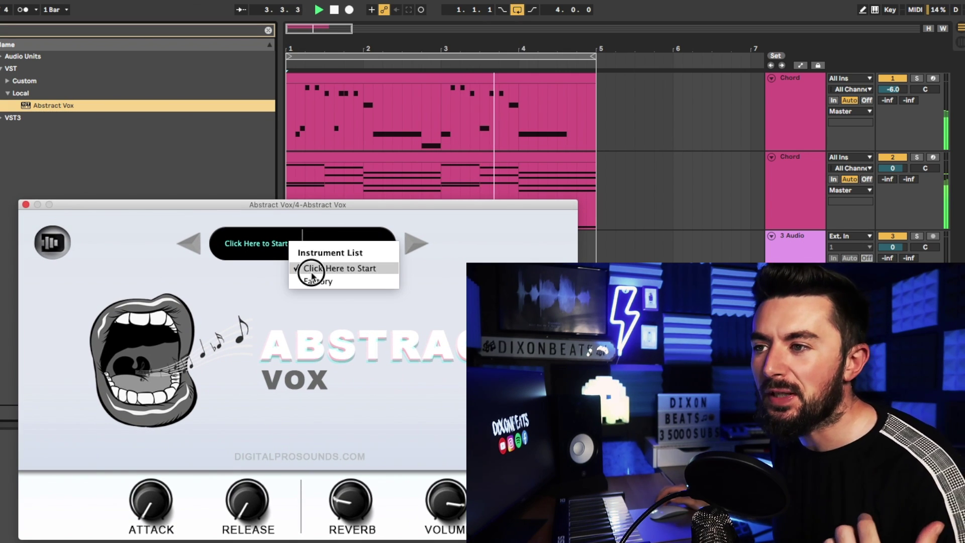
click(312, 279)
drag(302, 208, 277, 171)
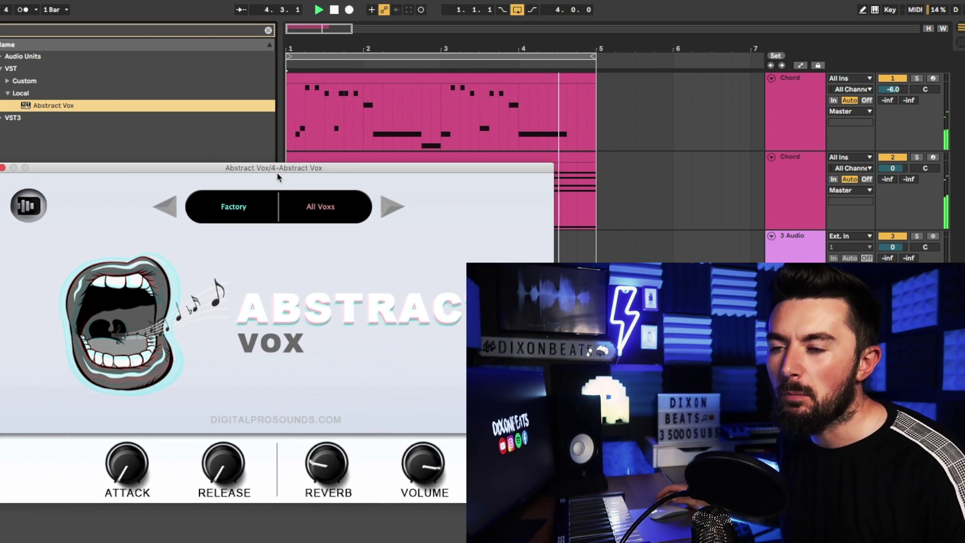
click(307, 206)
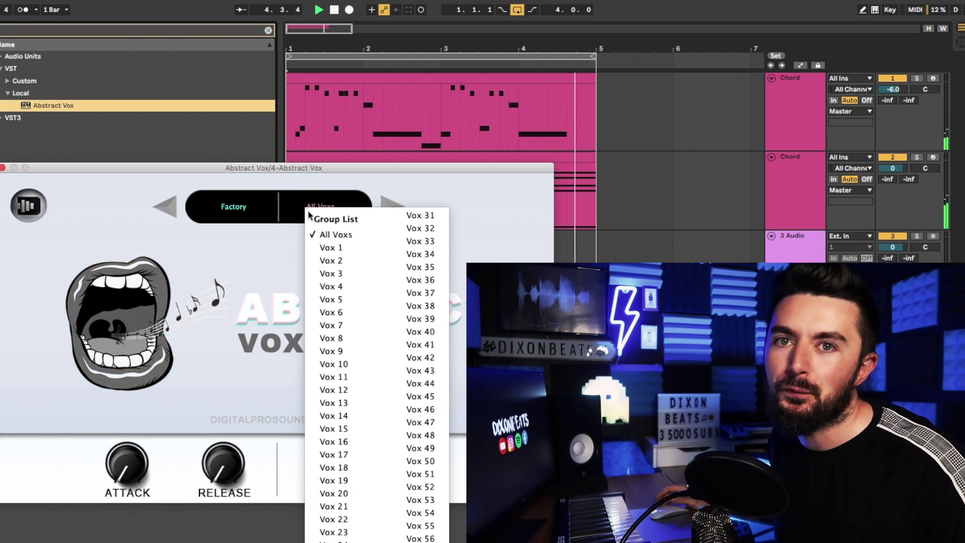
click(340, 237)
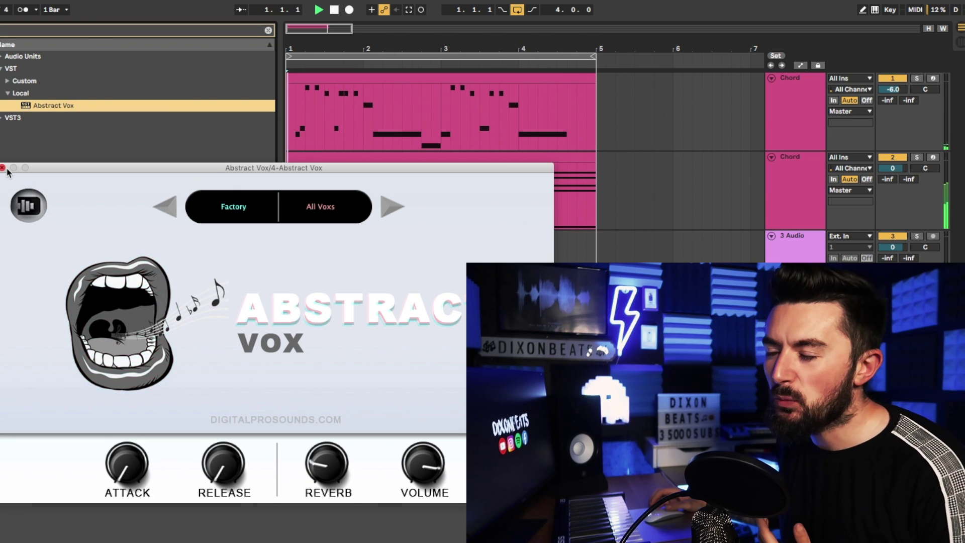
- Record a vocal take from Abstract Vox onto its audio track over the playing loop
click(93, 20)
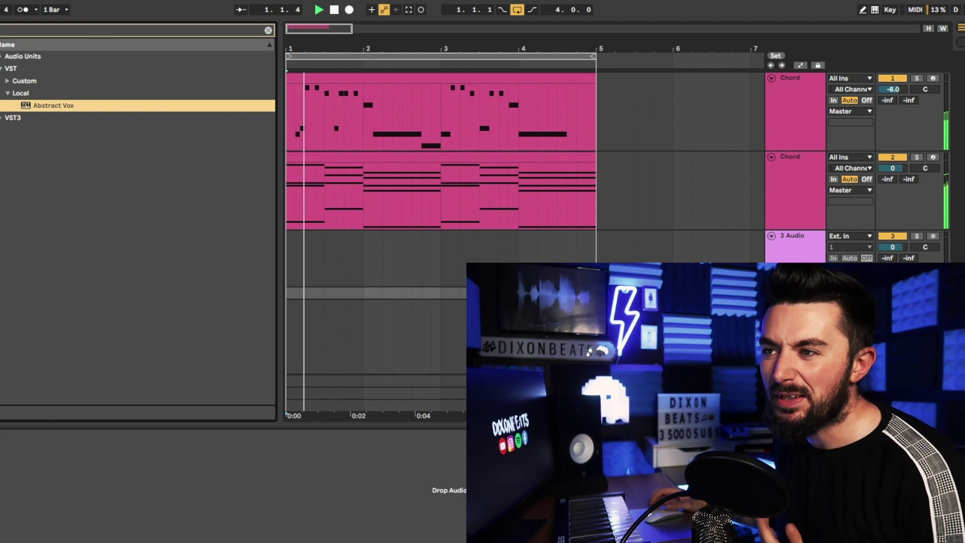
click(936, 235)
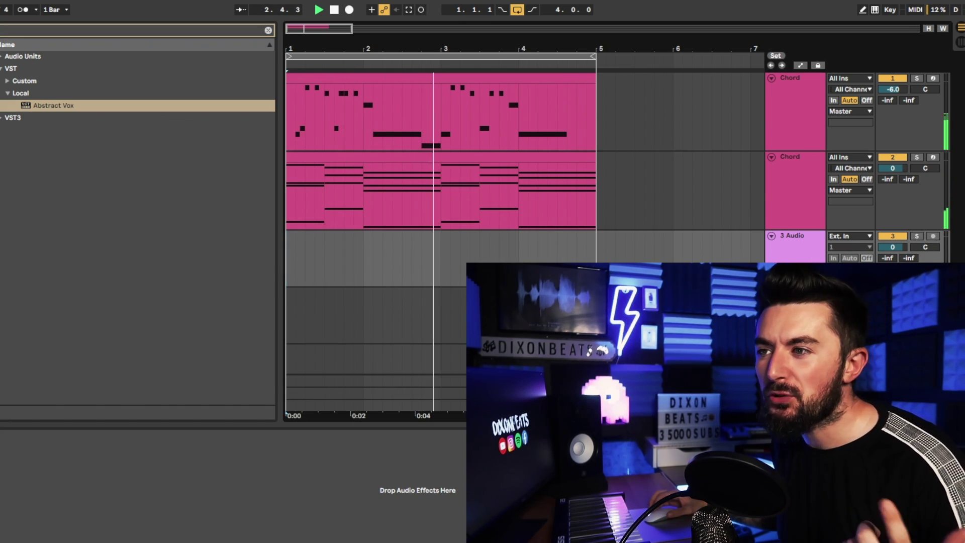
click(771, 293)
click(350, 10)
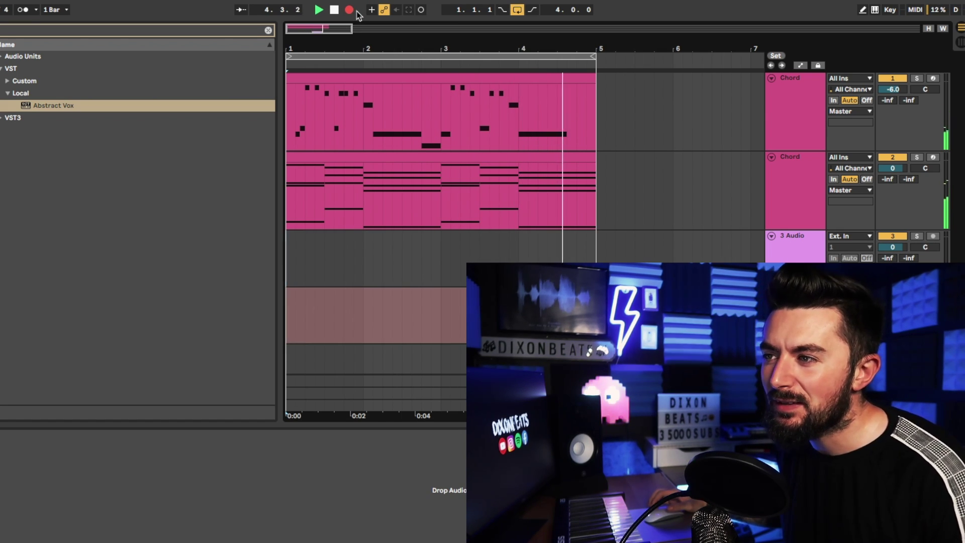
key(space)
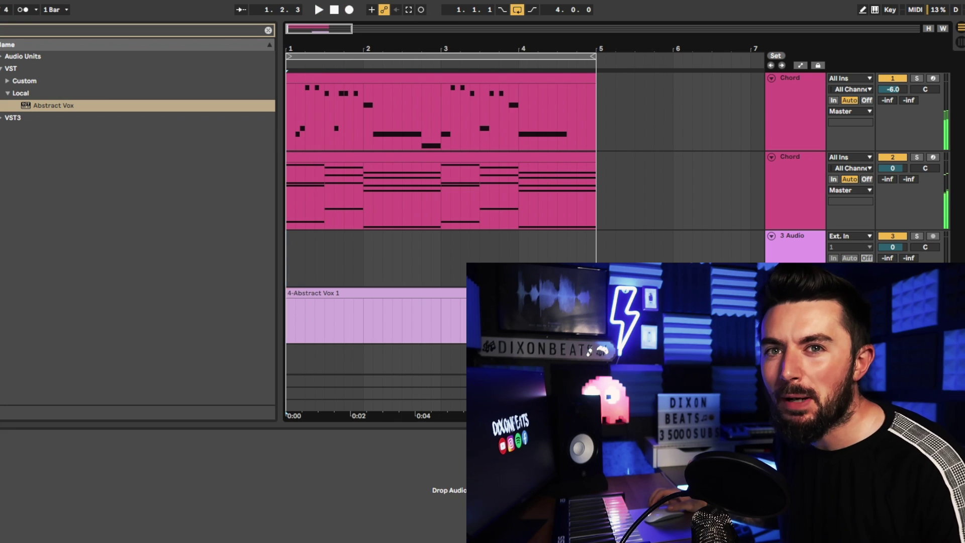
- Place the recorded Abstract Vox clip at the end of bar 4, starting just after beat 4.3
drag(290, 296, 541, 296)
key(space)
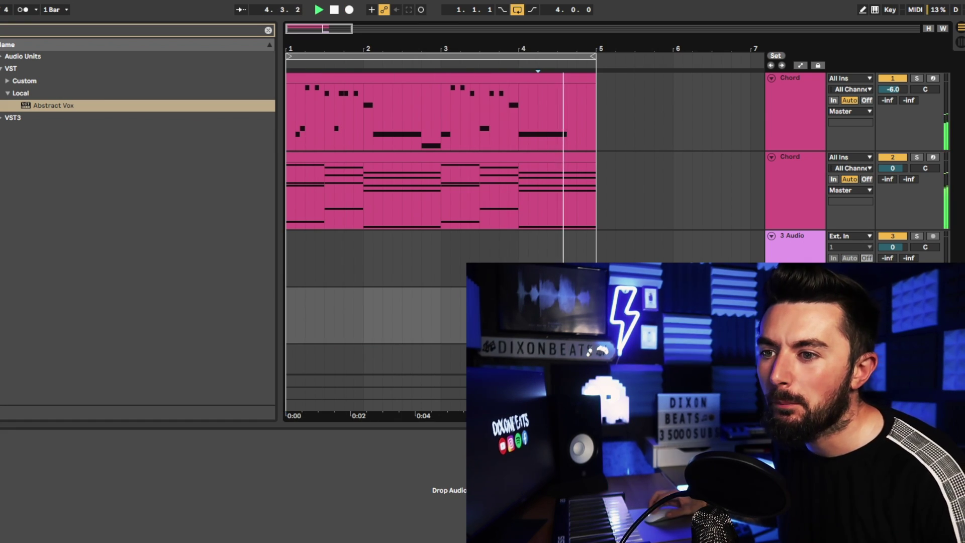
mouse_move(348, 47)
mouse_down()
mouse_move(348, 26)
mouse_move(348, 40)
mouse_up()
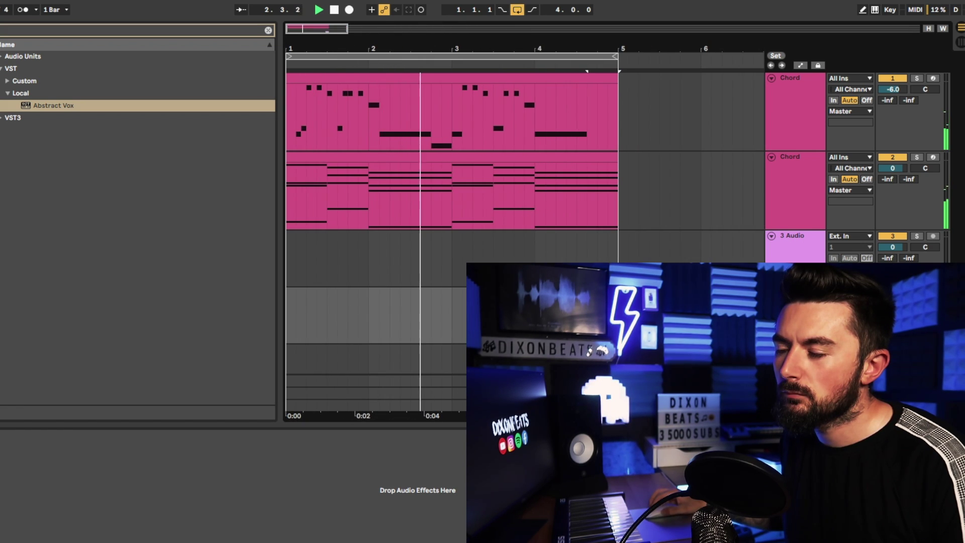
drag(603, 295, 437, 306)
click(472, 317)
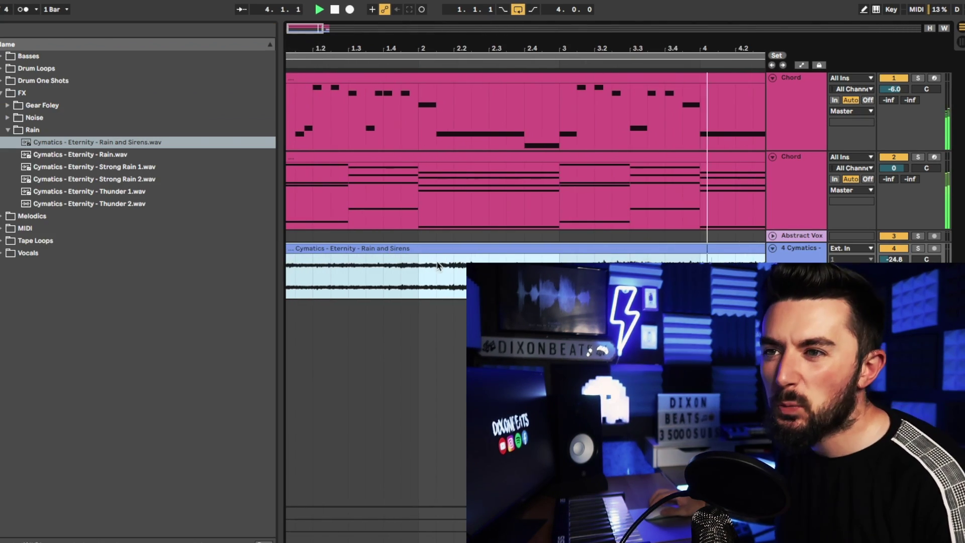
- Delete the Cymatics - Eternity - Rain and Sirens clip from the fourth track
drag(379, 48, 368, 242)
key(Delete)
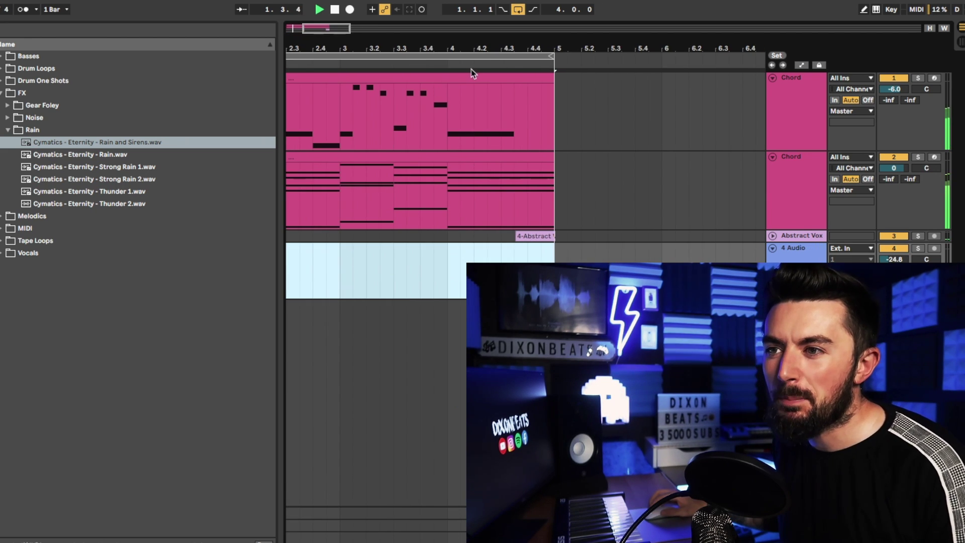
drag(470, 49, 460, 10)
- Audition the Microcassette Noise, Tape Hiss and Vinyl Noise samples in the FX Noise folder
click(8, 131)
click(8, 118)
click(105, 129)
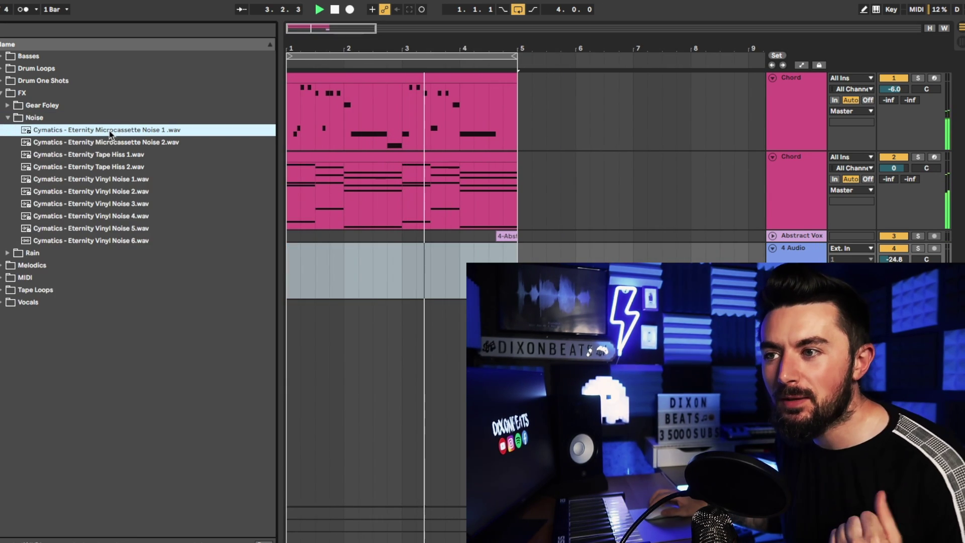
click(107, 142)
click(108, 155)
click(111, 168)
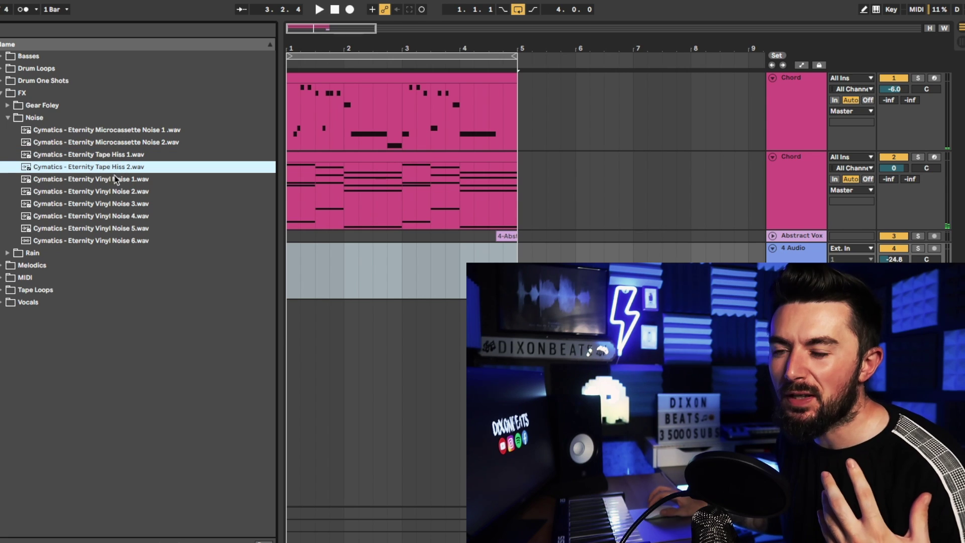
click(119, 179)
click(125, 192)
click(129, 205)
click(129, 216)
click(129, 229)
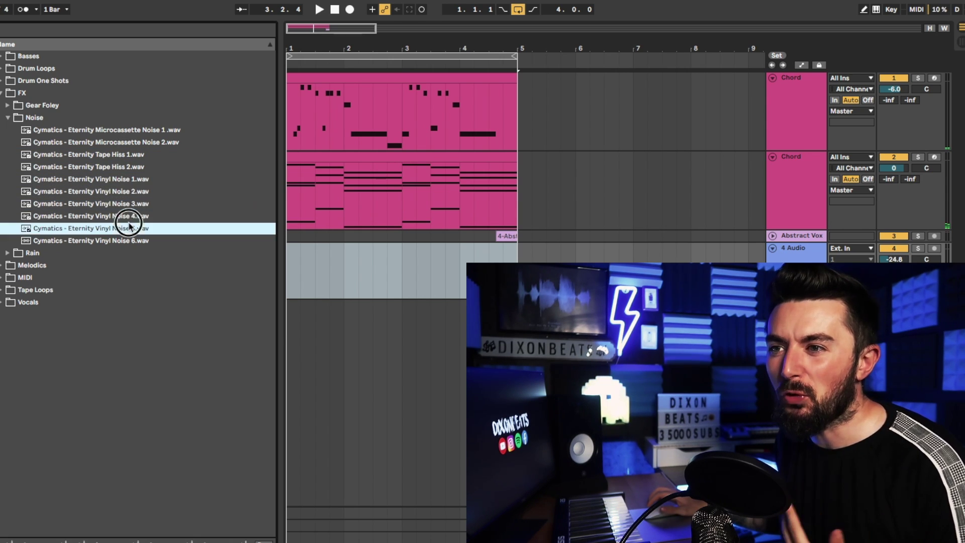
click(127, 242)
- Place Cymatics - Eternity Microcassette Noise 1 and Noise 2 on separate audio tracks across the four-bar loop and play it
click(147, 131)
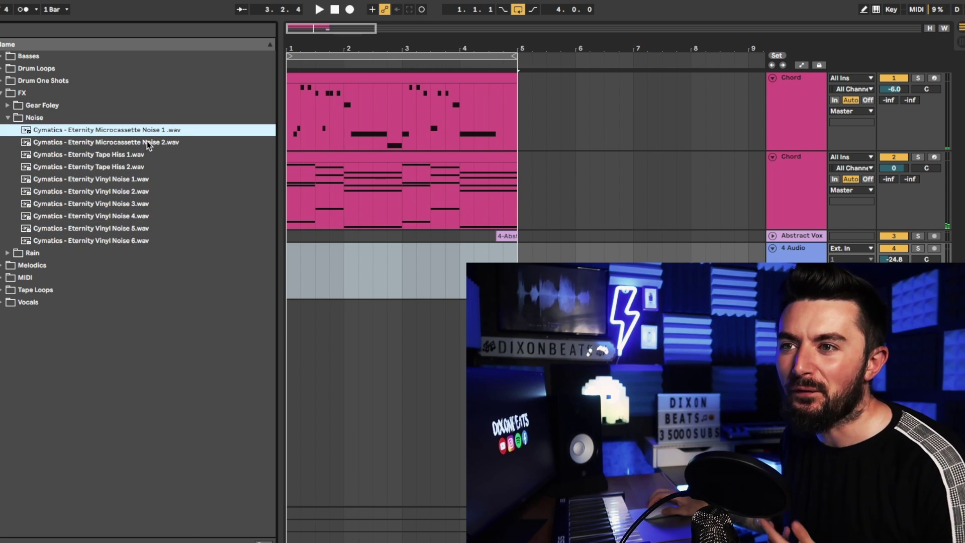
drag(147, 132, 288, 262)
key(space)
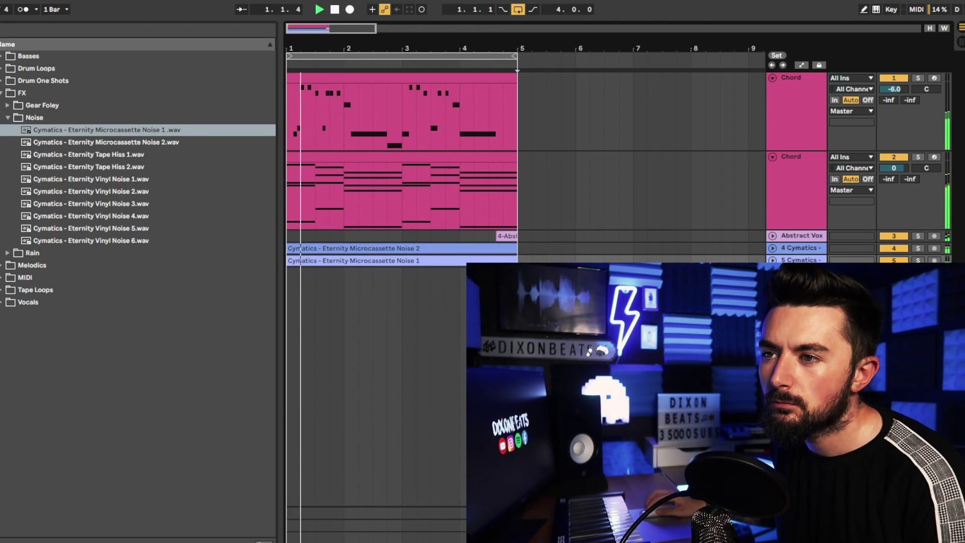
- Fold all the tracks in the arrangement, including both Chord tracks
key(u)
click(796, 78)
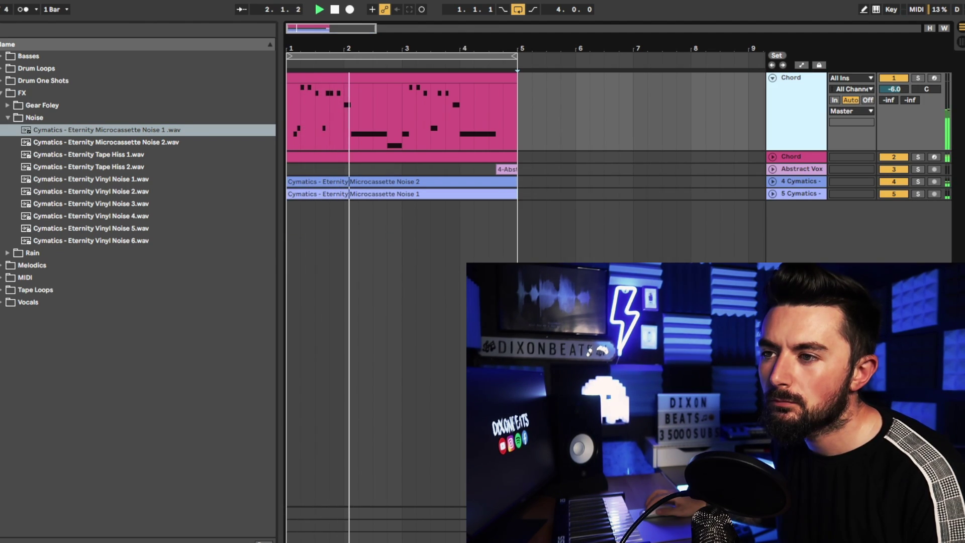
key(u)
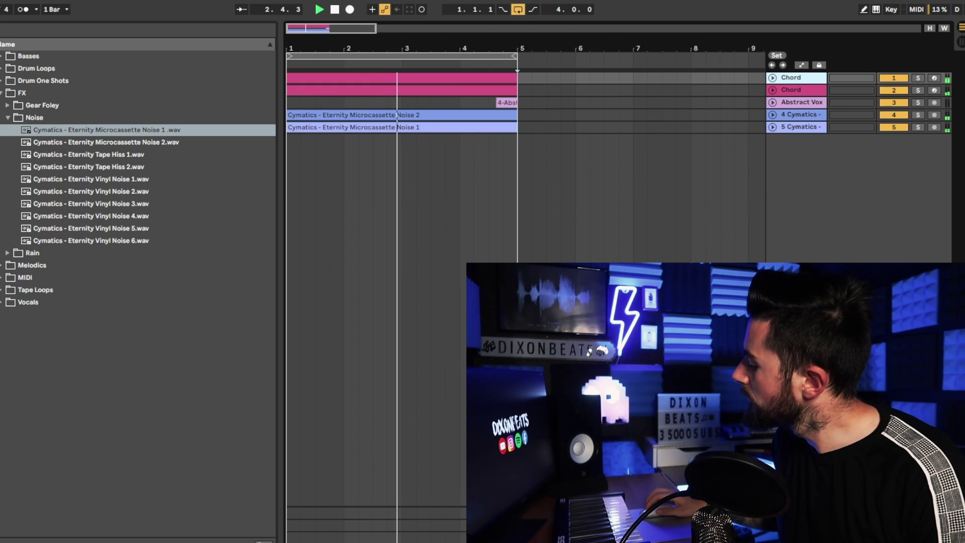
click(800, 127)
- Collapse the FX sample folder and expand the Kicks folder within Drum One Shots
click(2, 93)
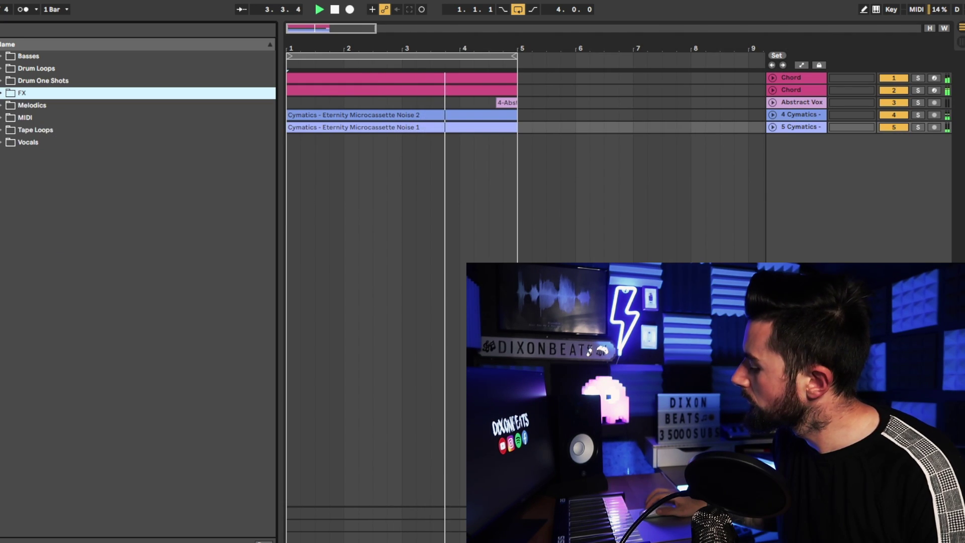
click(1, 81)
key(Down)
key(Down)
key(Down)
key(Right)
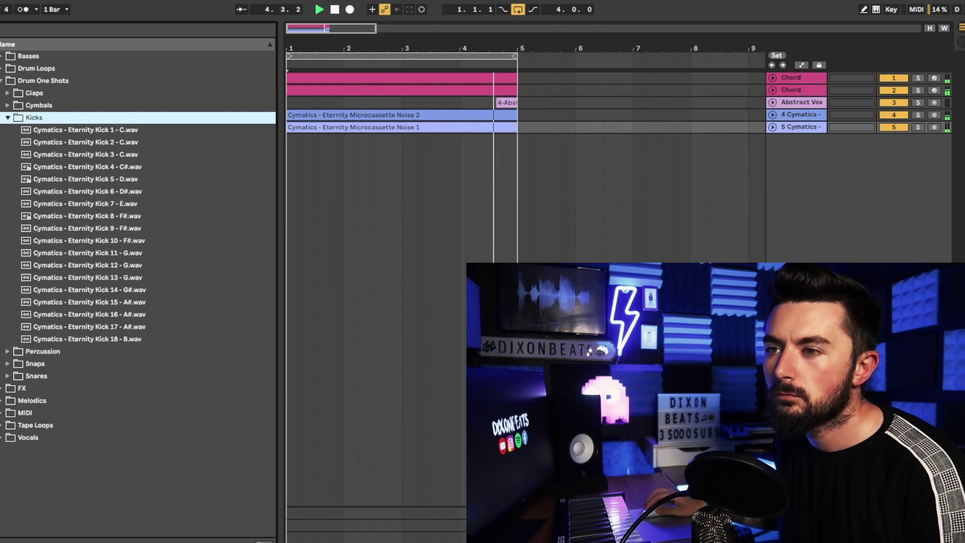
- Stop playback and insert a new audio track below the Microcassette Noise 1 track
click(800, 127)
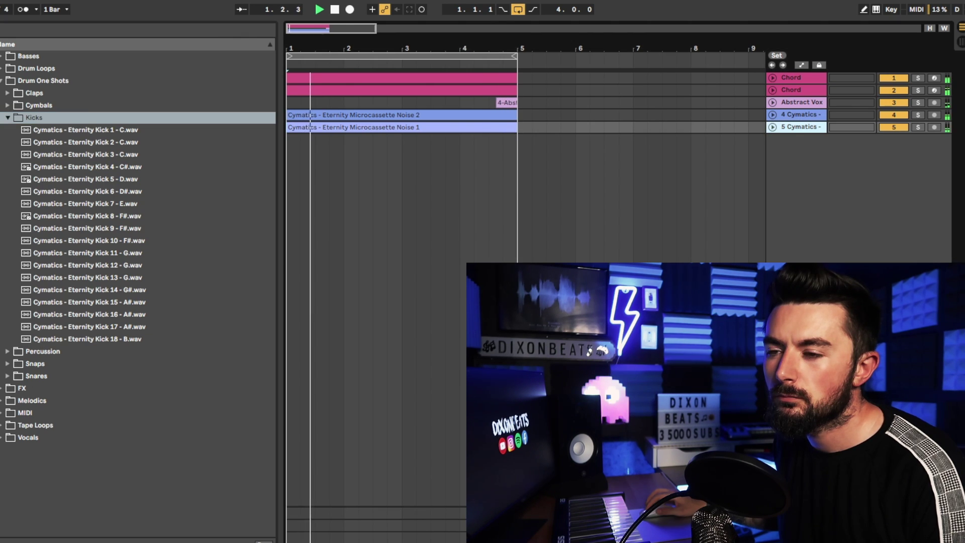
key(space)
key(ctrl+t)
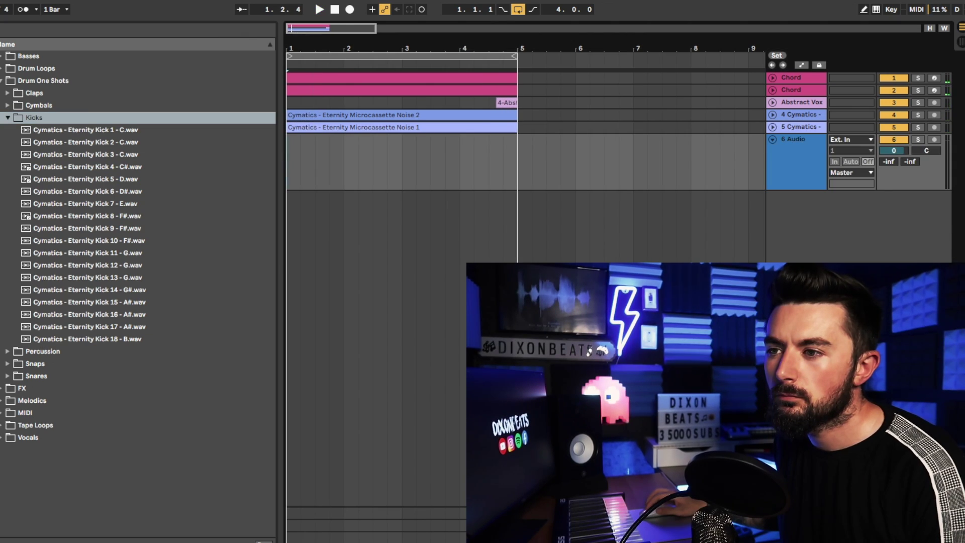
text(OF)
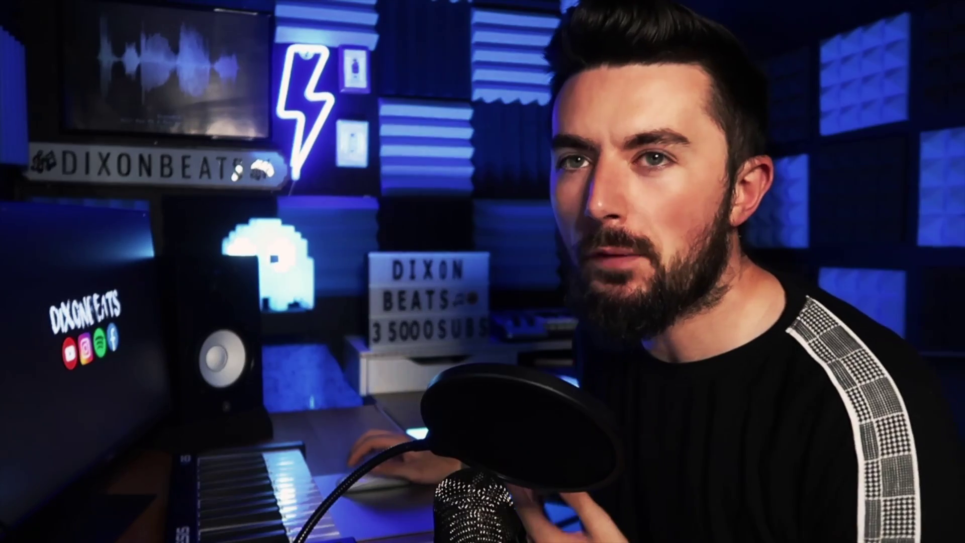